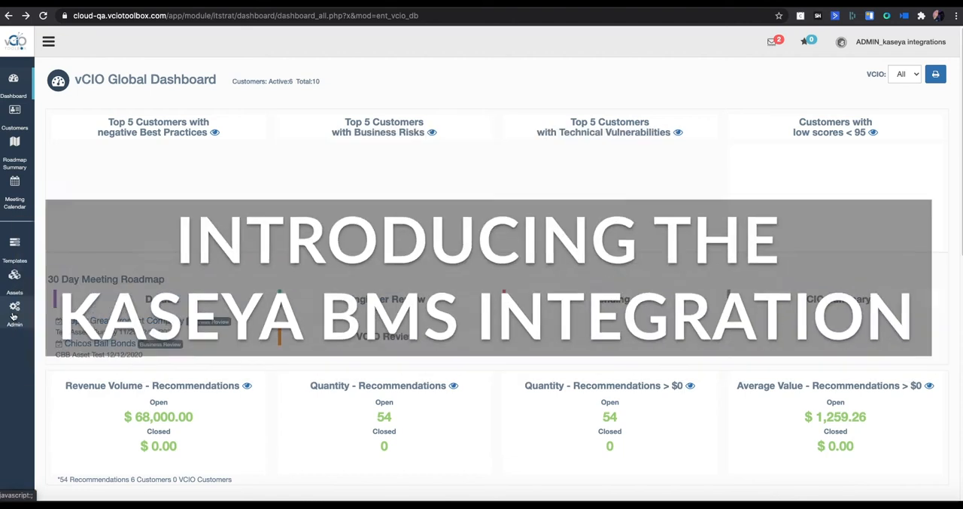
# Step: Open the admin settings and review the Kaseya connection details and defaults
pyautogui.click(13, 316)
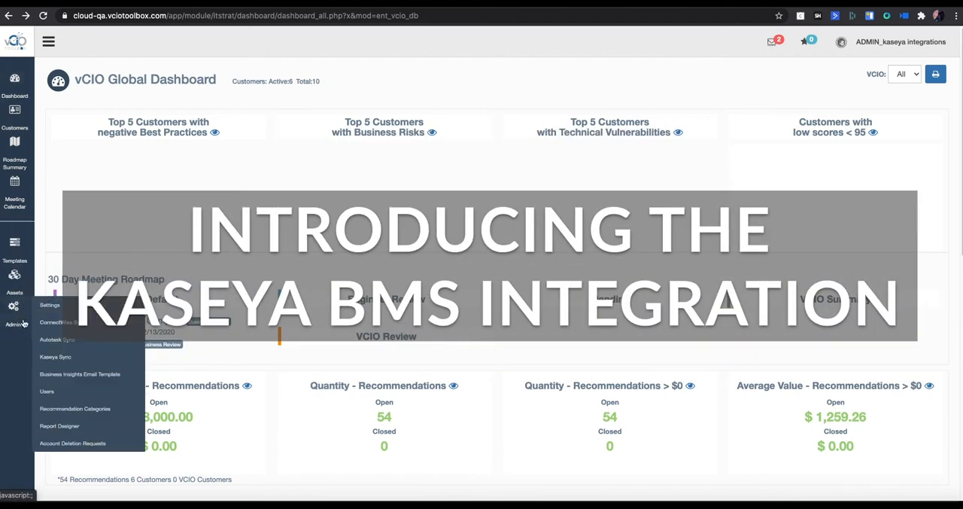
pyautogui.click(52, 308)
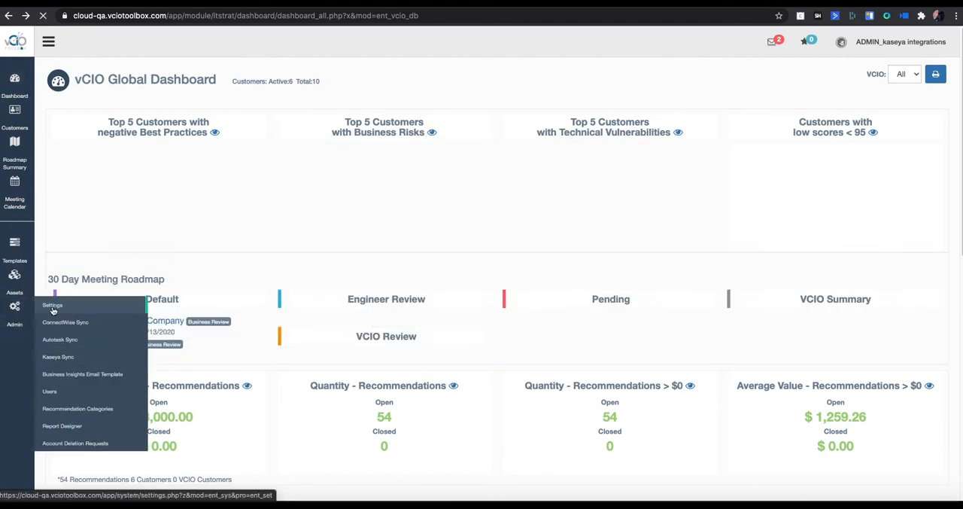
pyautogui.scroll(-5, 242, 349)
pyautogui.scroll(-5, 240, 350)
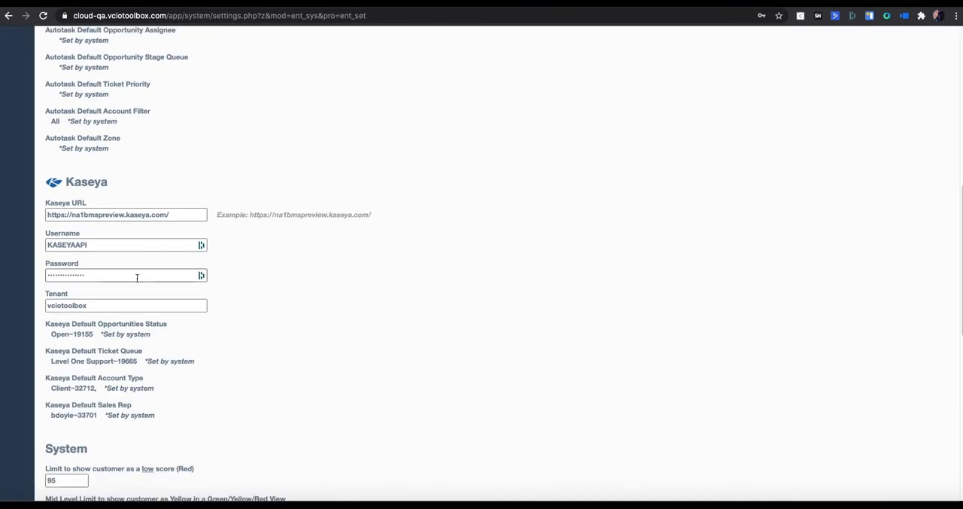
pyautogui.scroll(5, 186, 366)
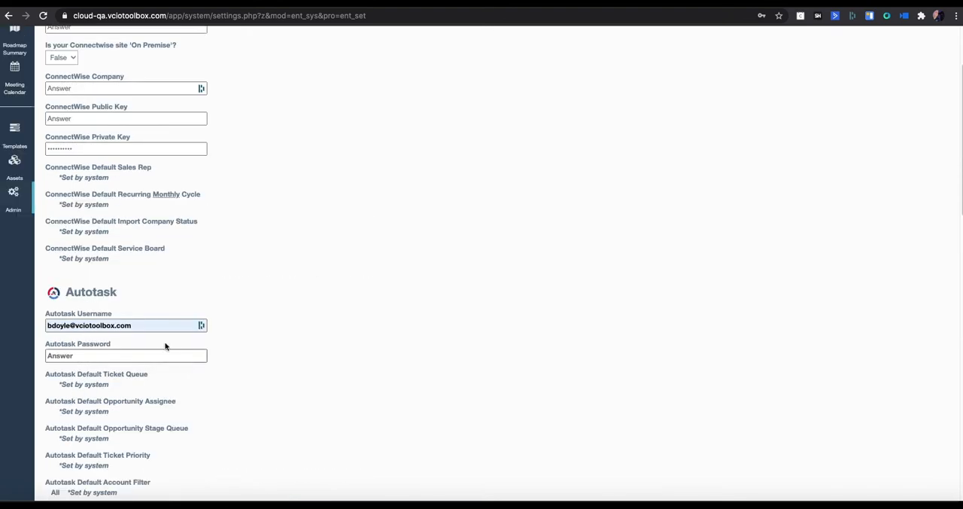
# Step: Test the connection on the Kaseya Sync page and view the default account type options
pyautogui.click(15, 197)
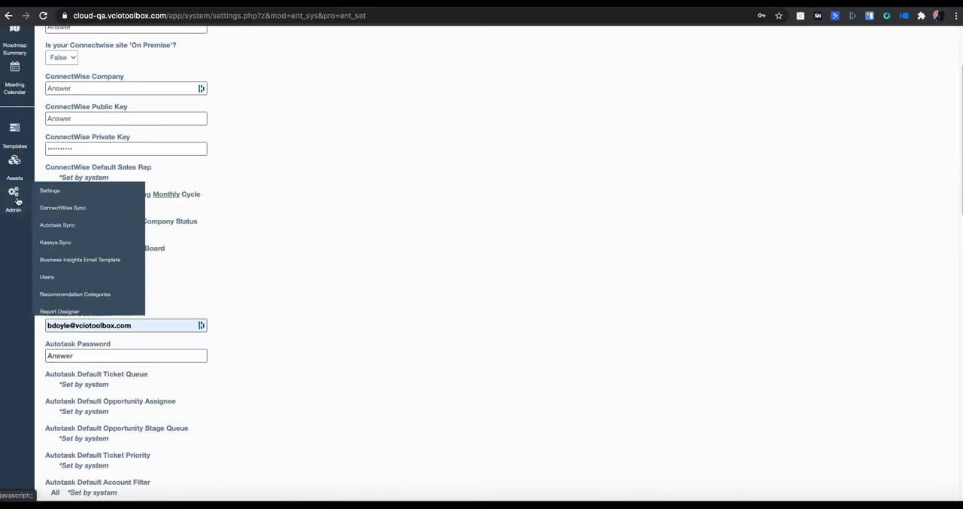
pyautogui.click(56, 242)
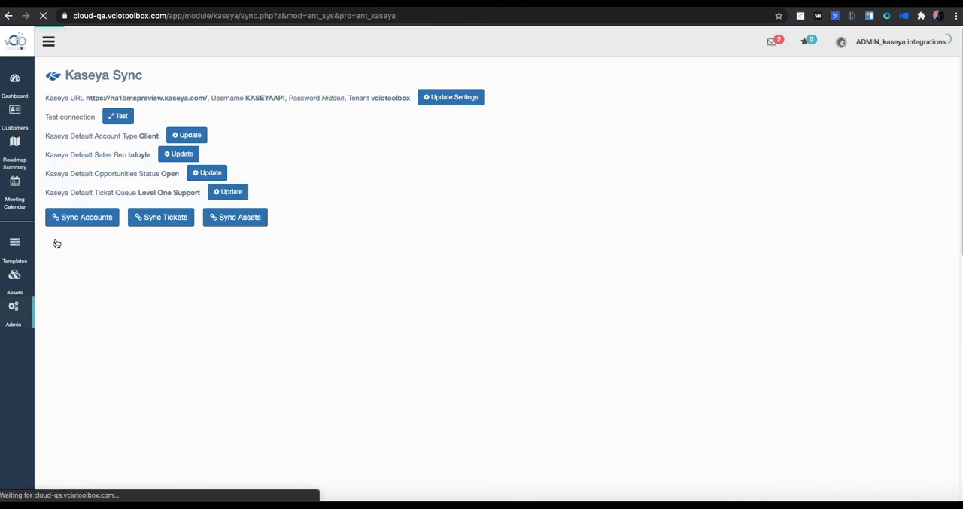
pyautogui.click(126, 116)
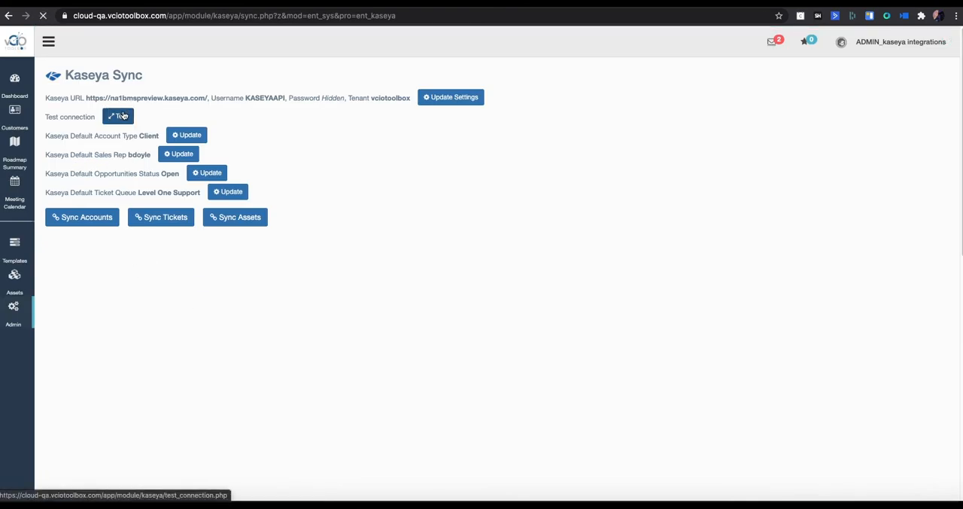
pyautogui.click(81, 166)
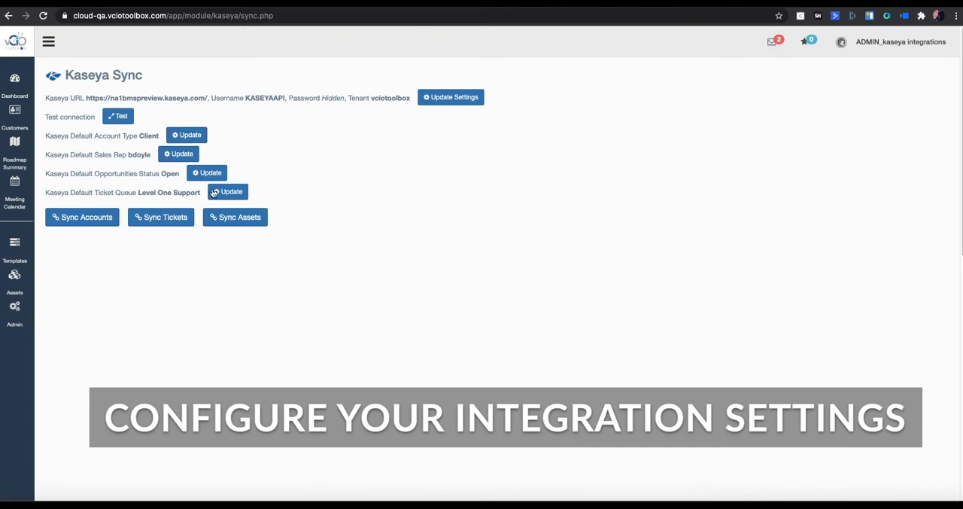
pyautogui.click(188, 135)
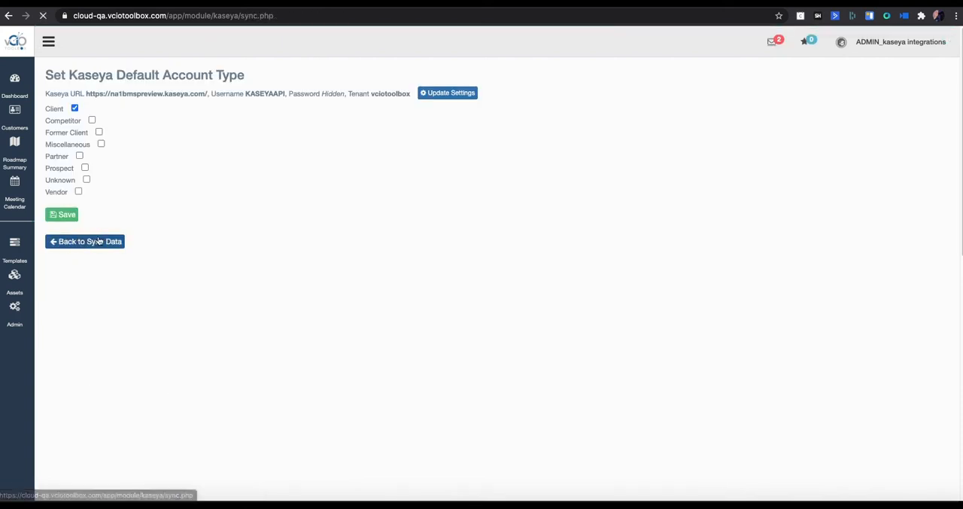
pyautogui.click(88, 241)
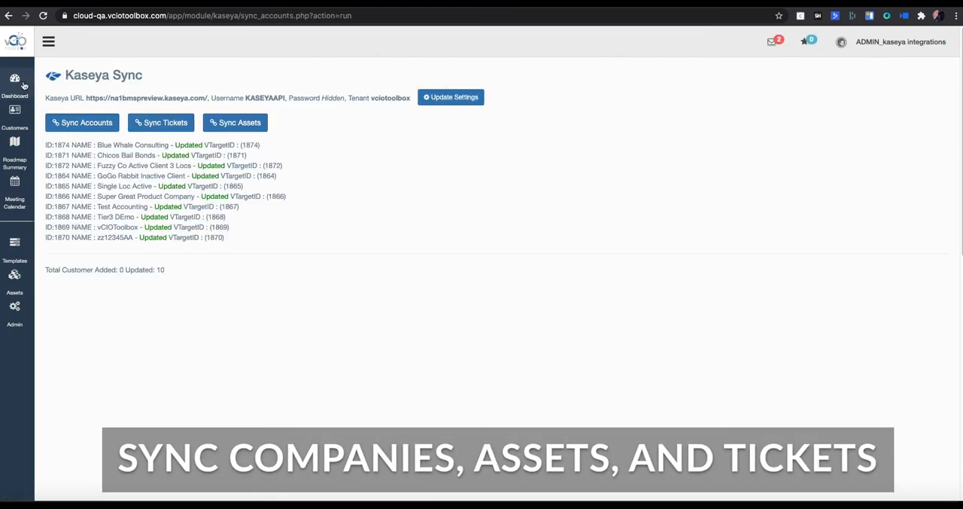
# Step: Sync the tickets and the assets from Kaseya
pyautogui.click(168, 125)
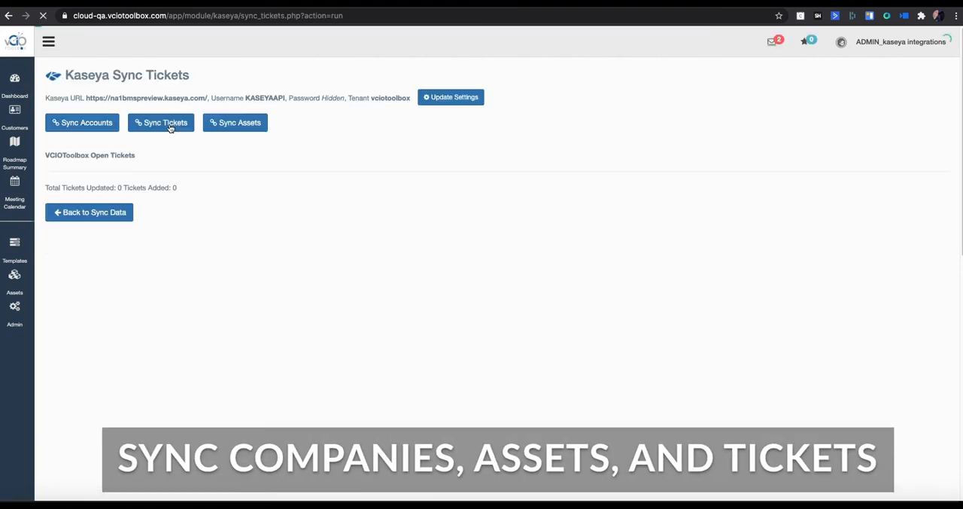
pyautogui.click(233, 122)
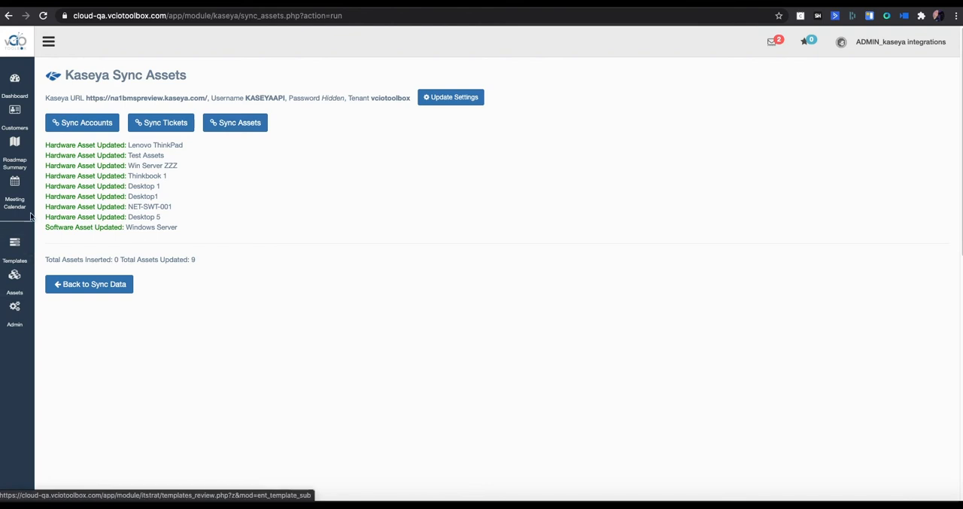
# Step: Open the IT review of customer Chicos Bail Bonds and view the Data Security question under Server
pyautogui.click(20, 113)
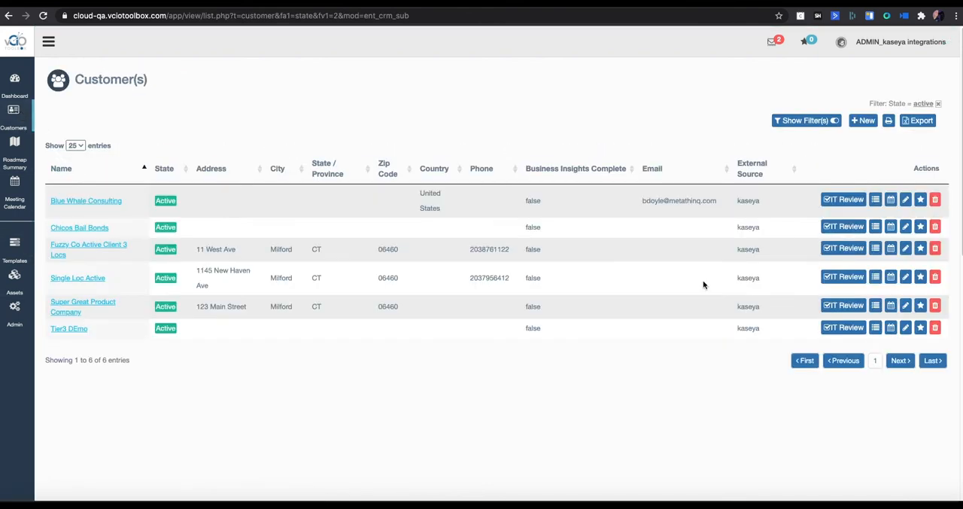
pyautogui.click(846, 232)
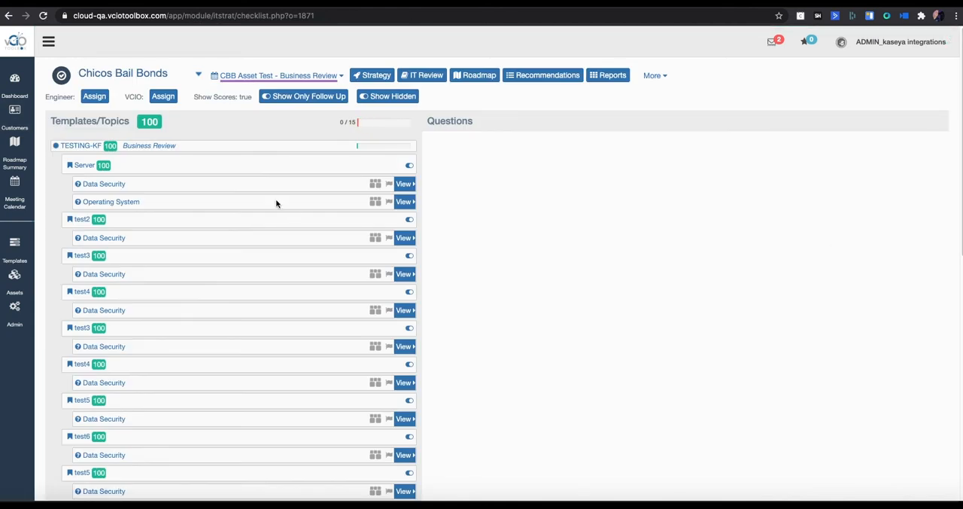
pyautogui.click(405, 185)
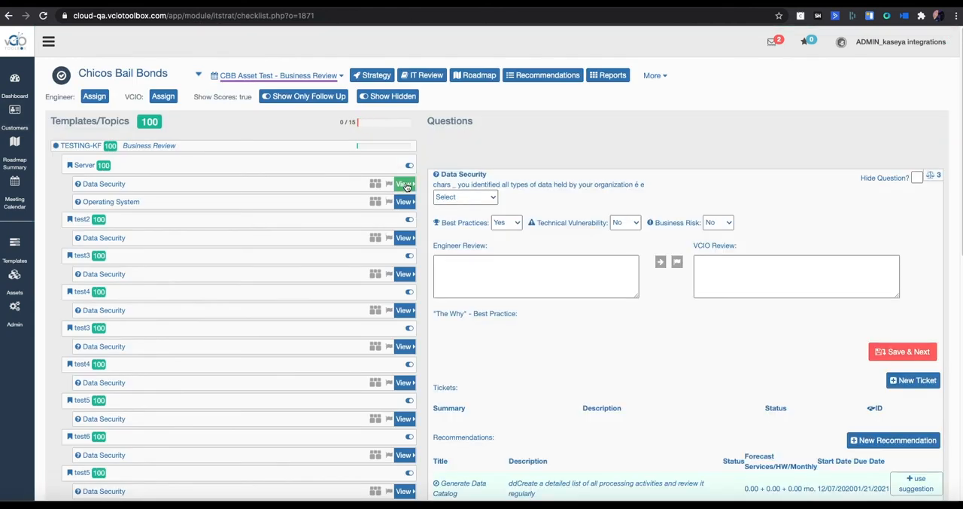
# Step: Create a ticket for the Data Security question with summary "Test" and description "test", and save it
pyautogui.scroll(-3, 562, 360)
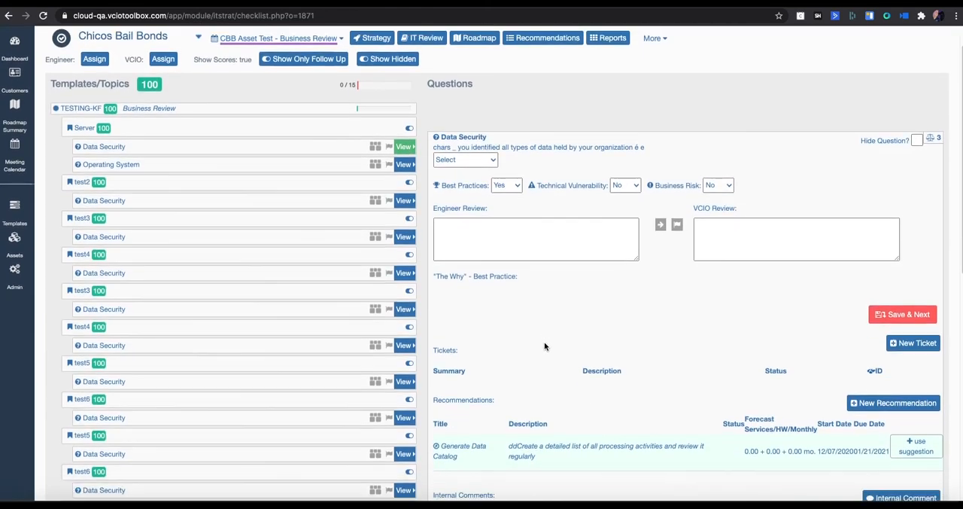
pyautogui.scroll(-2, 545, 343)
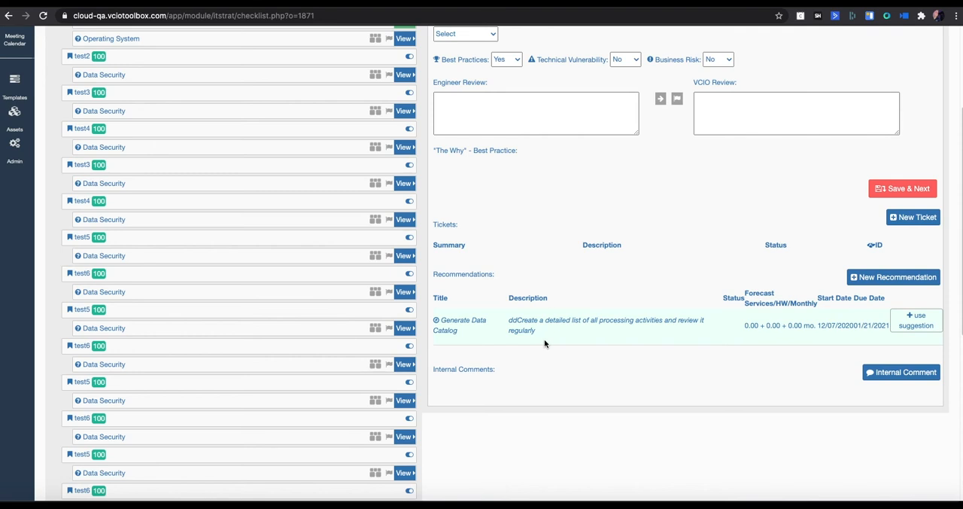
pyautogui.click(906, 221)
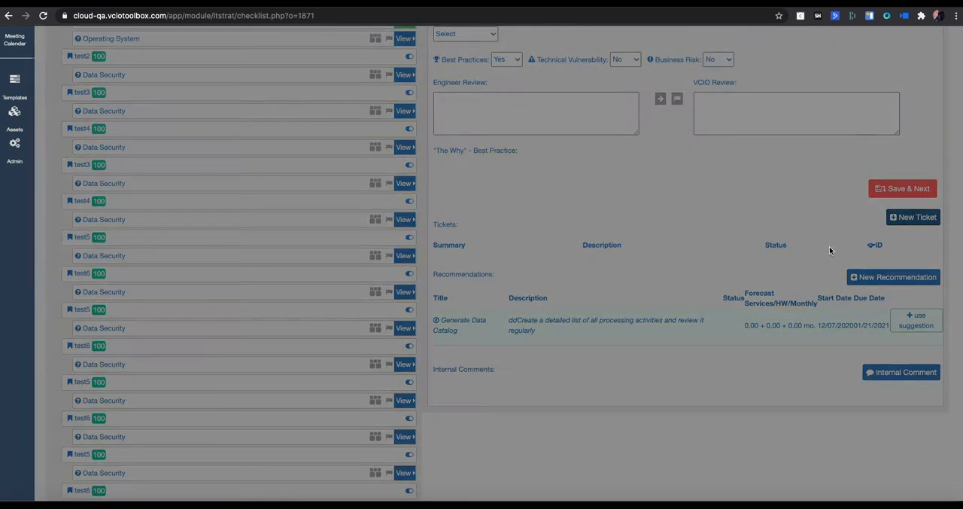
pyautogui.click(189, 134)
pyautogui.write('Test')
pyautogui.press('Tab')
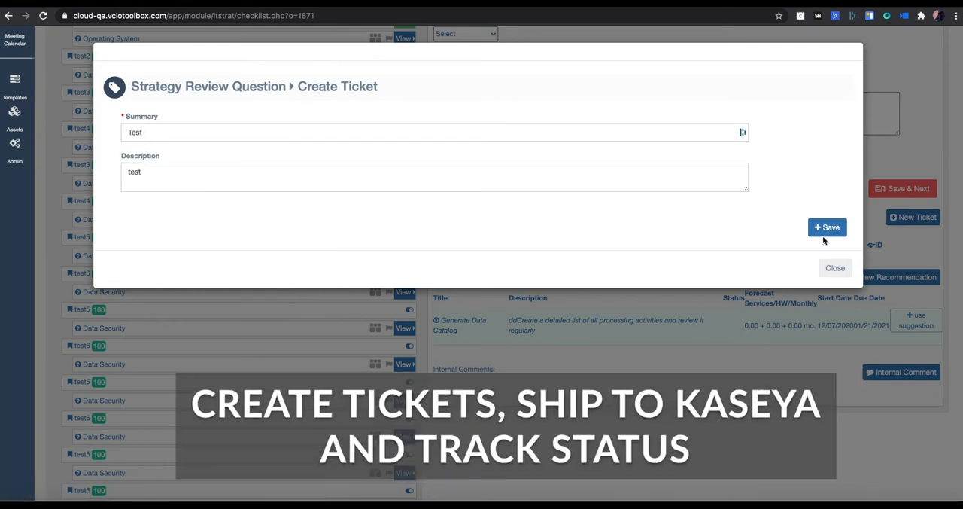
pyautogui.click(825, 229)
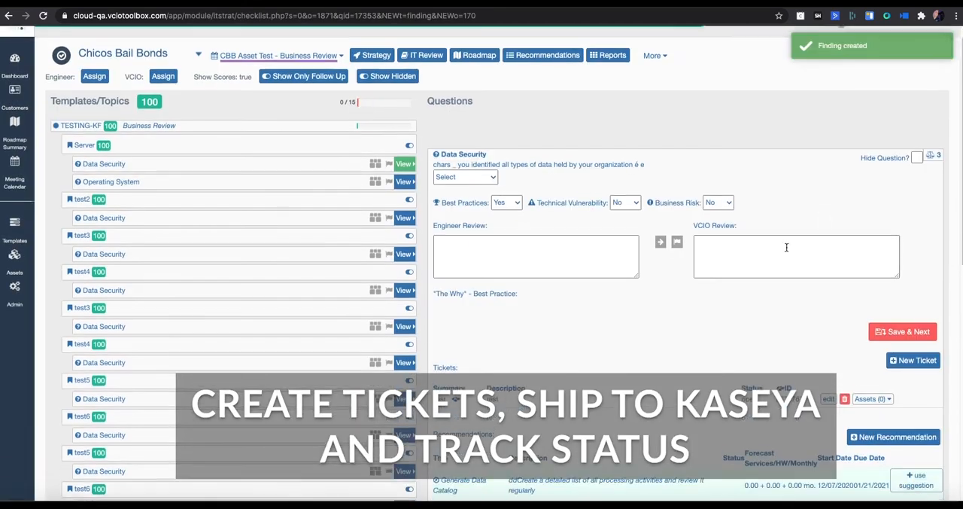
# Step: Attach the first-listed Ubiquiti 24 port switch as a related asset to the Test ticket and save
pyautogui.scroll(-1, 715, 339)
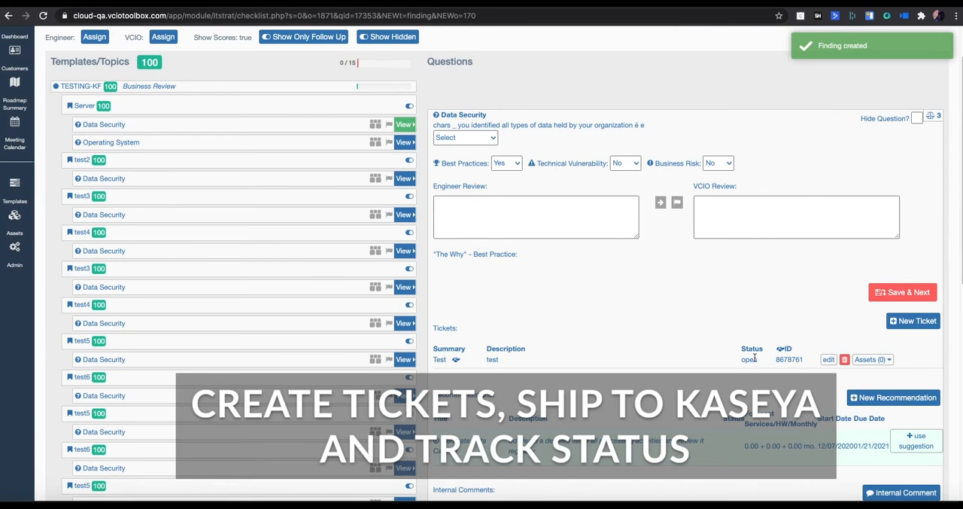
pyautogui.click(871, 360)
pyautogui.click(909, 379)
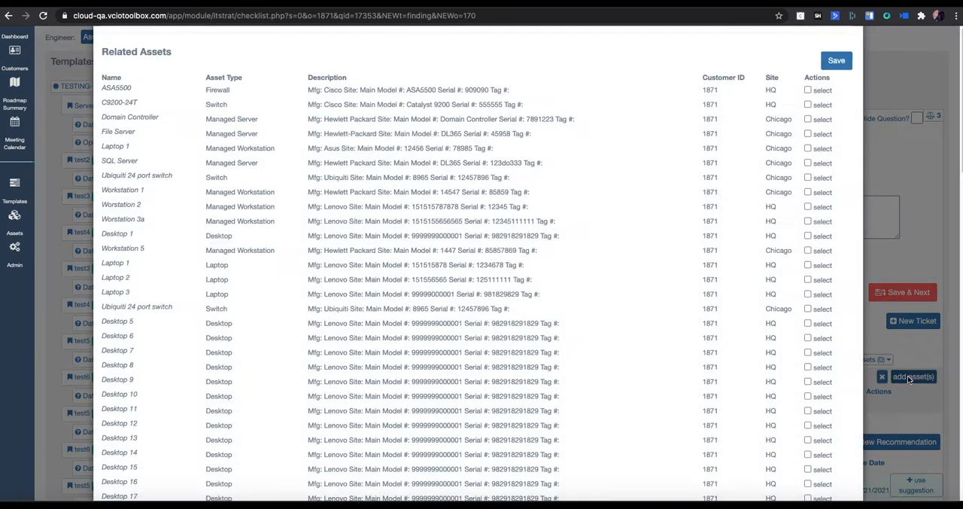
pyautogui.click(808, 205)
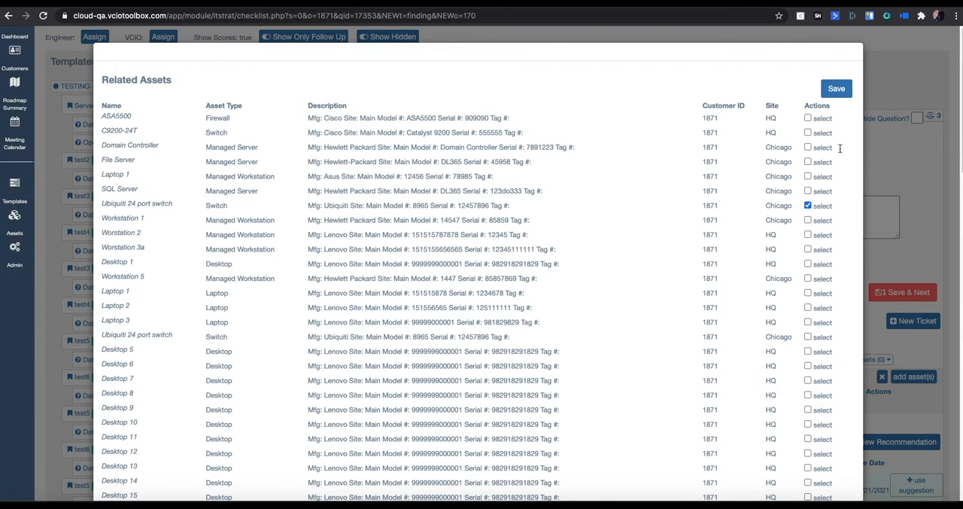
pyautogui.click(835, 89)
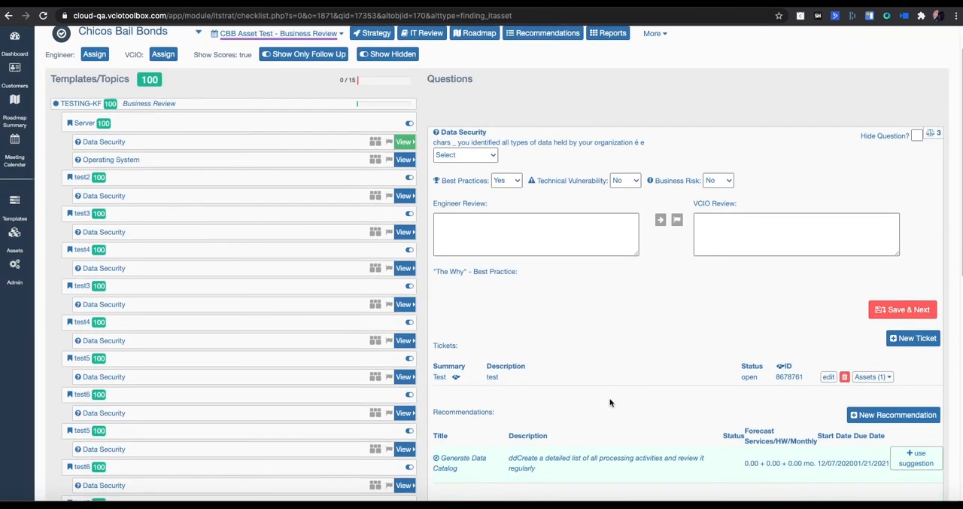
# Step: Start a new recommendation for the Data Security question with "Test" as both summary and description
pyautogui.scroll(-2, 611, 403)
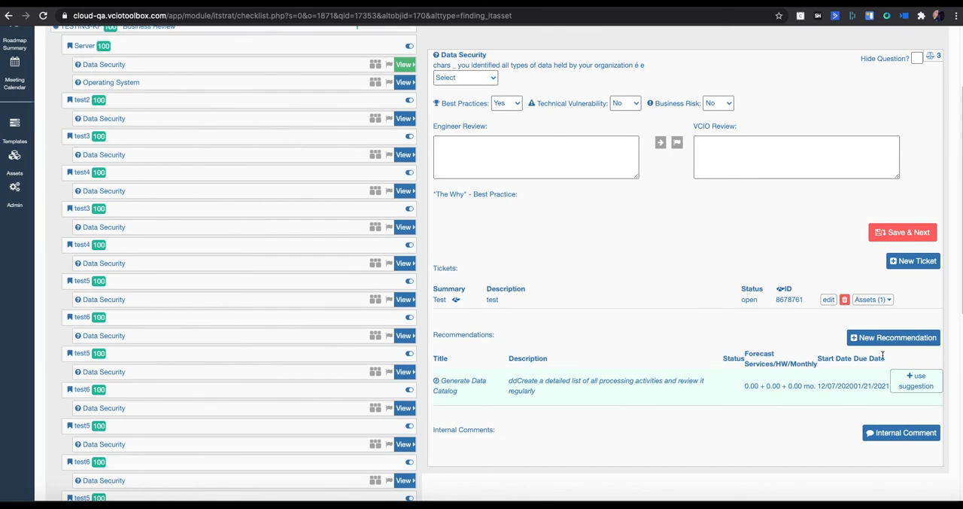
pyautogui.click(923, 339)
pyautogui.click(156, 135)
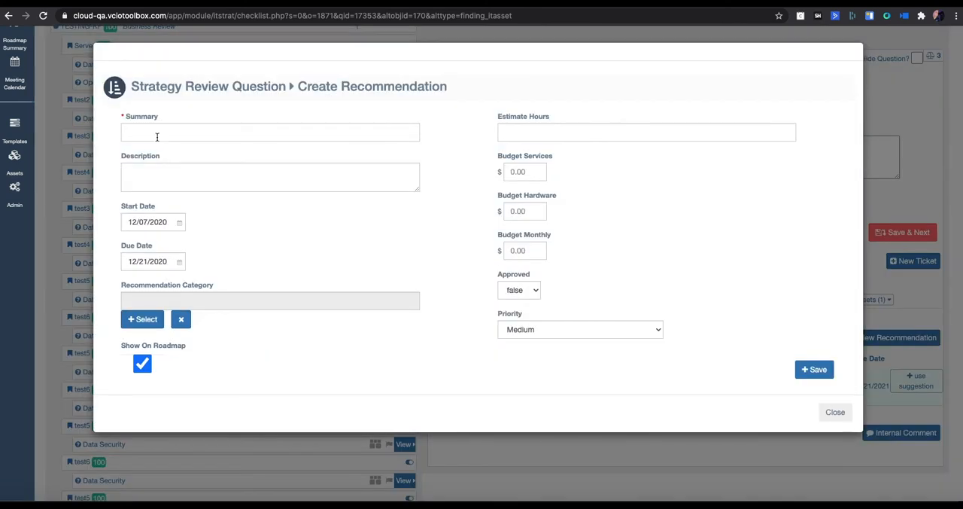
pyautogui.click(146, 170)
pyautogui.write('Test')
# Step: Set the recommendation's start date to 1/1/2021 and its due date to 1/31/2021
pyautogui.click(166, 221)
pyautogui.click(242, 241)
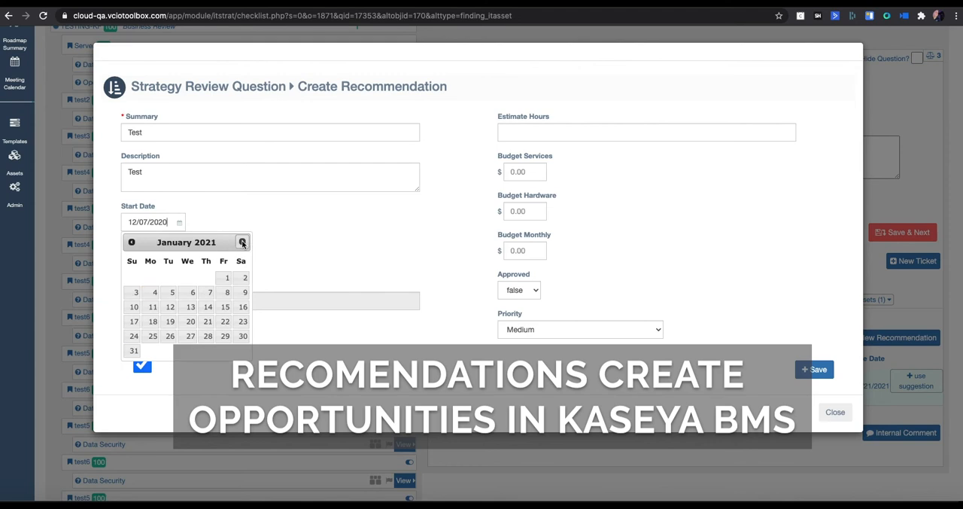
pyautogui.click(226, 277)
pyautogui.click(150, 261)
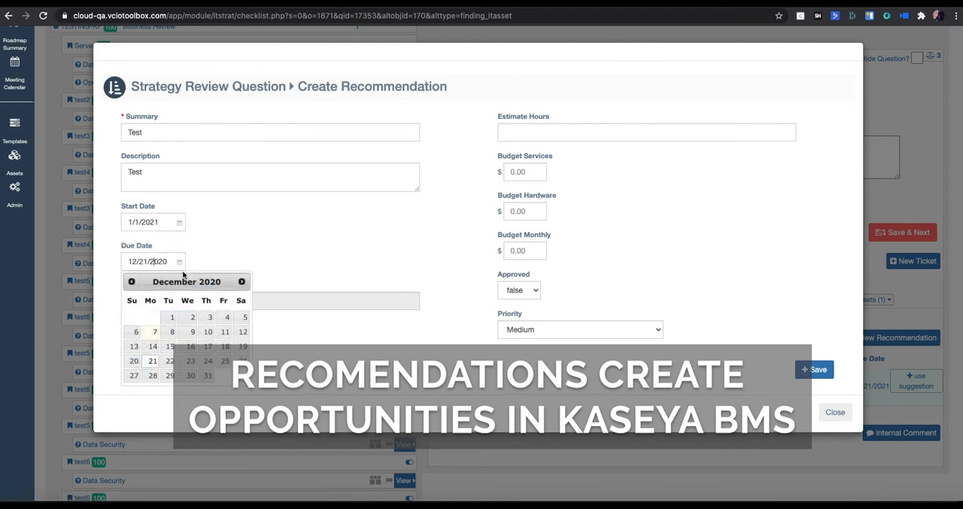
pyautogui.click(242, 282)
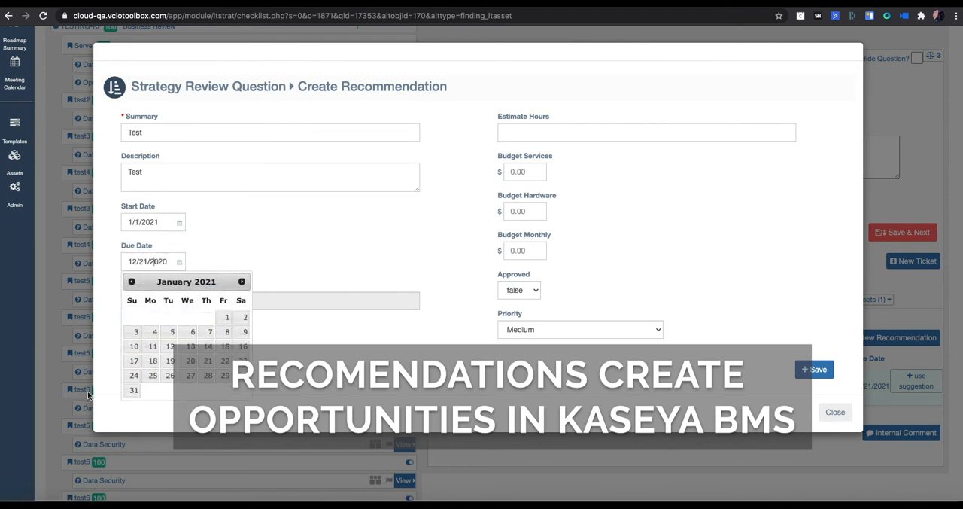
pyautogui.click(133, 390)
# Step: Assign the WORKSTATIONS category, set 25 estimated hours and a services budget of $1000, and save the recommendation
pyautogui.click(144, 319)
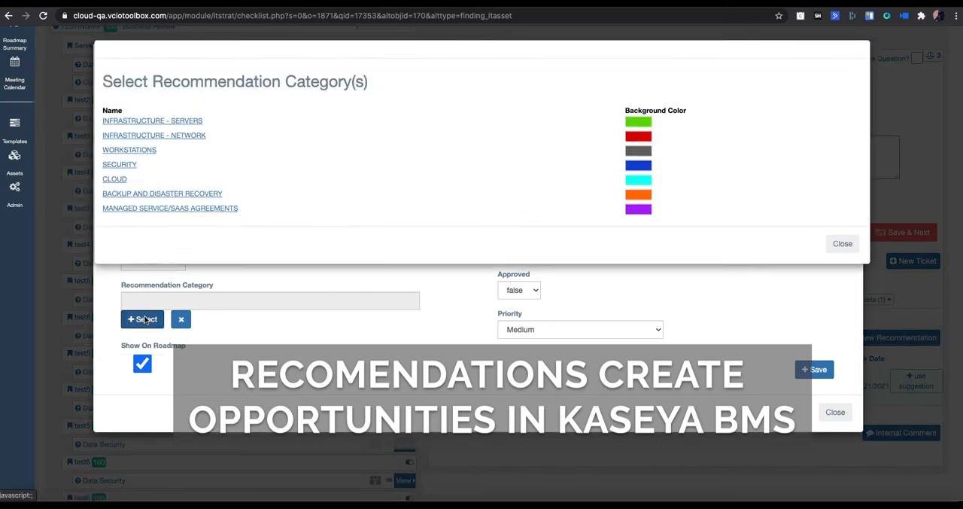
pyautogui.click(130, 153)
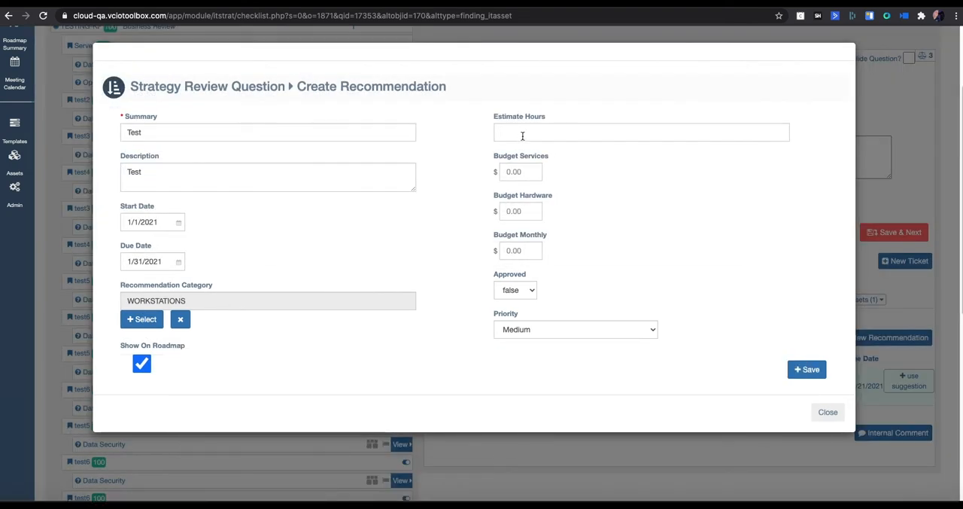
pyautogui.write('25')
pyautogui.click(503, 171)
pyautogui.write('1000')
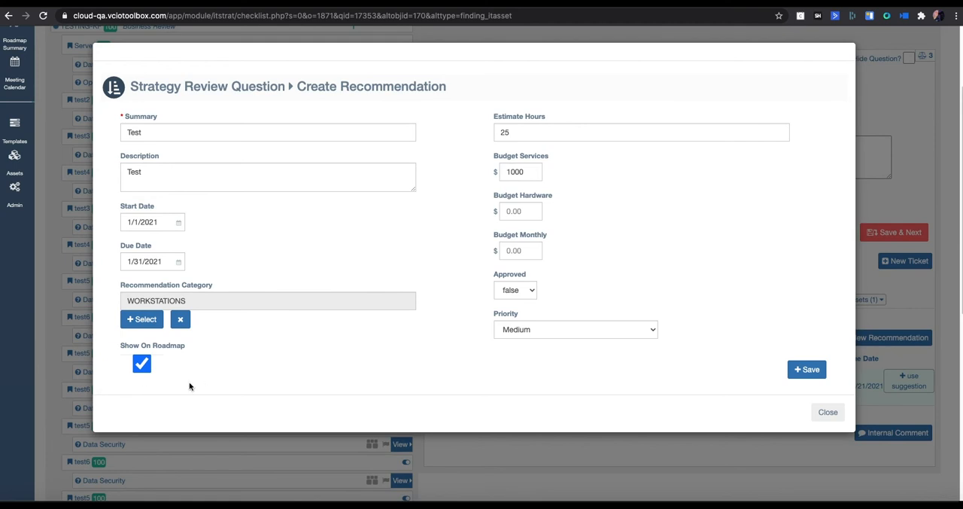
pyautogui.click(808, 369)
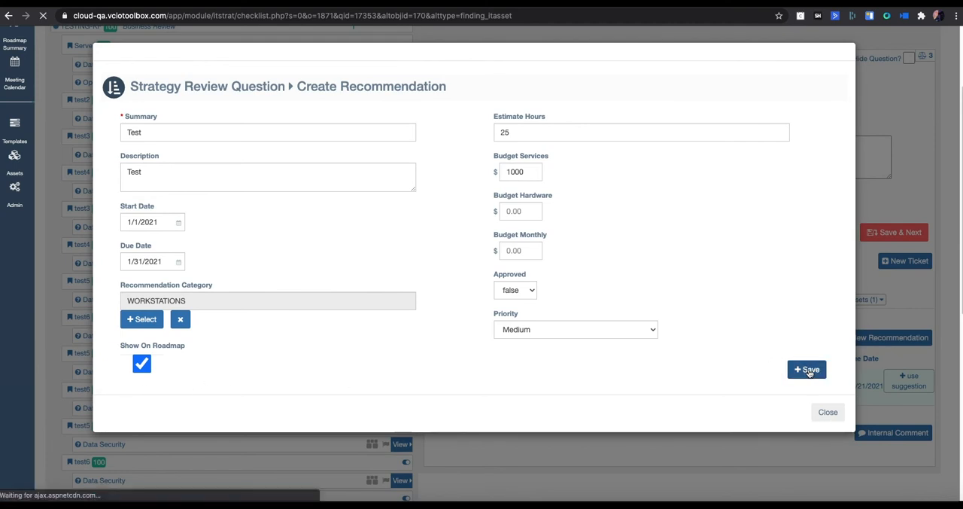
# Step: Switch to Kaseya BMS and open the CRM accounts list
pyautogui.scroll(-2, 659, 366)
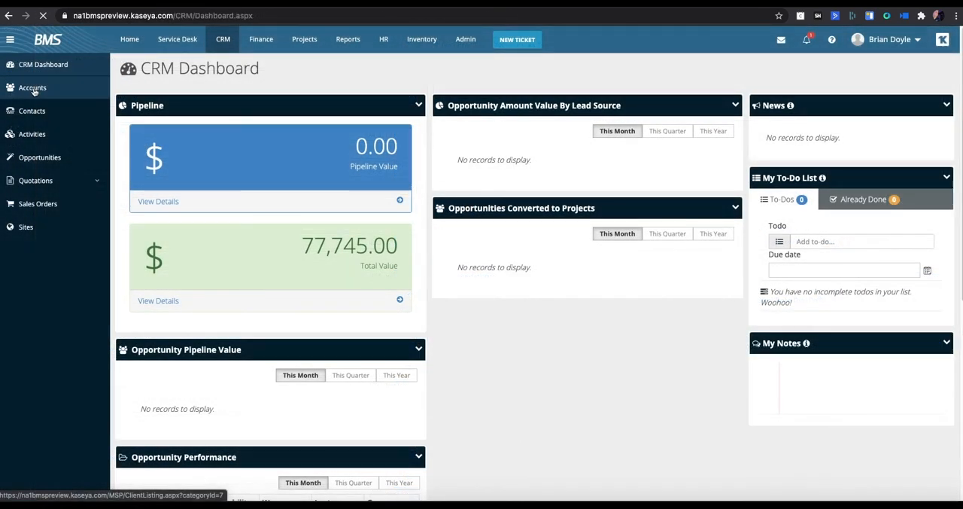
pyautogui.click(32, 88)
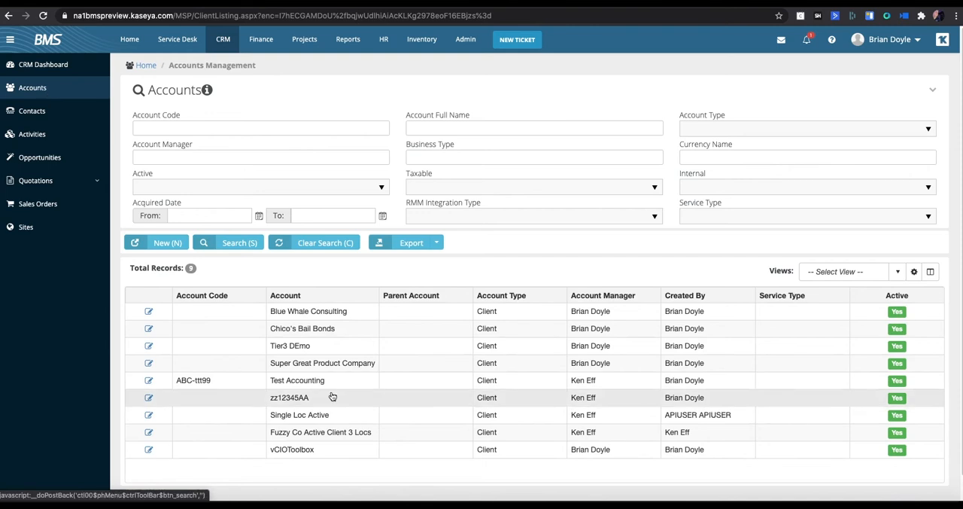
# Step: Open the Chico's Bail Bonds account and bring up its "Test" opportunity
pyautogui.click(313, 330)
pyautogui.doubleClick(312, 331)
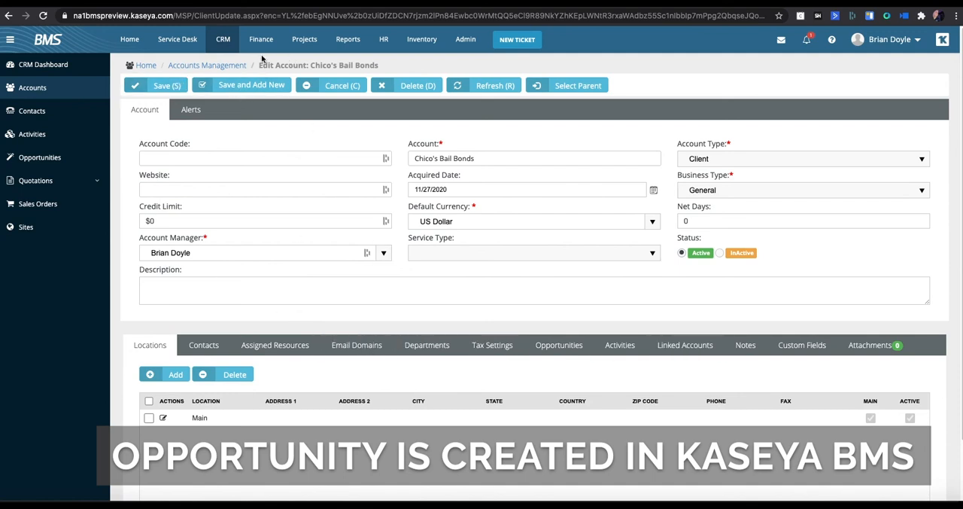
pyautogui.click(555, 346)
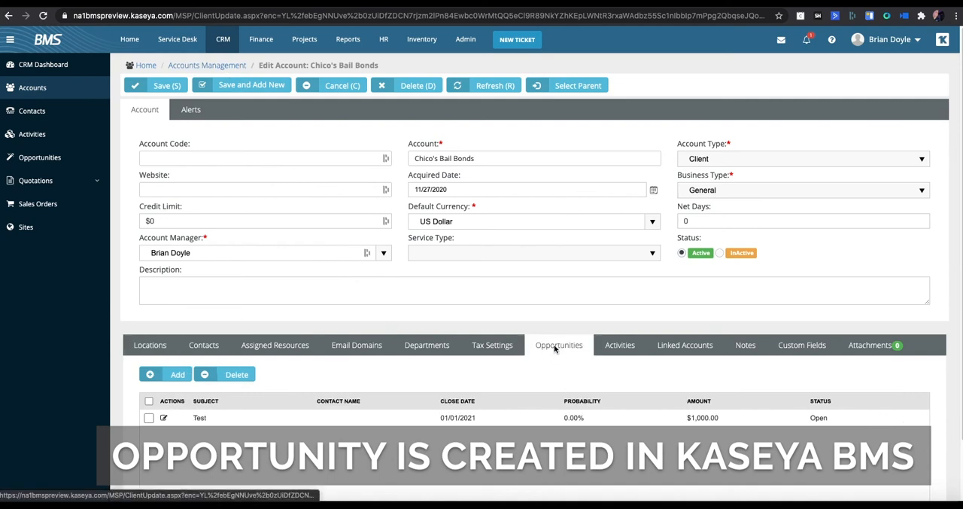
pyautogui.click(199, 418)
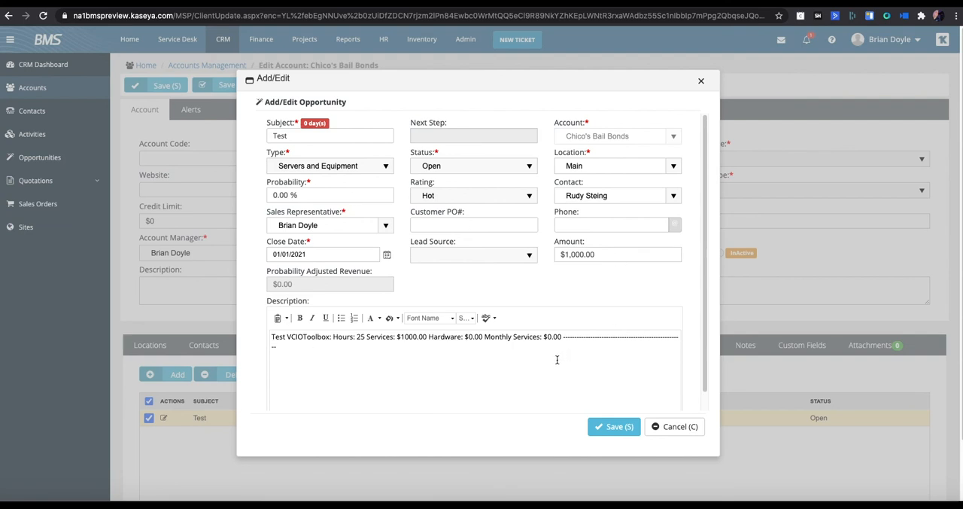
# Step: Examine the opportunity's description with the vCIOToolbox hours and budget breakdown, and its amount
pyautogui.moveTo(303, 342); pyautogui.dragTo(558, 350)
pyautogui.click(608, 255)
pyautogui.click(615, 427)
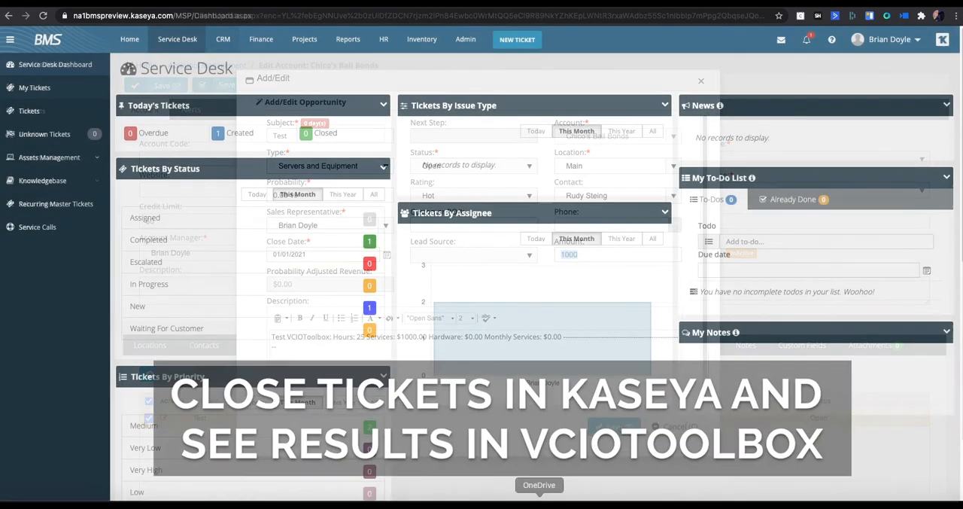
# Step: Open the "Test" ticket from the service desk's tickets created today and review its details
pyautogui.click(217, 134)
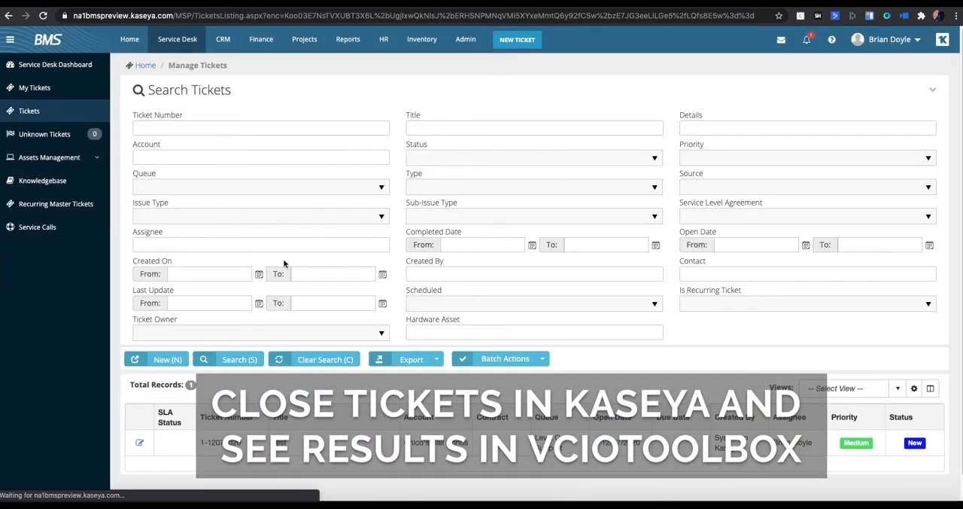
pyautogui.click(265, 421)
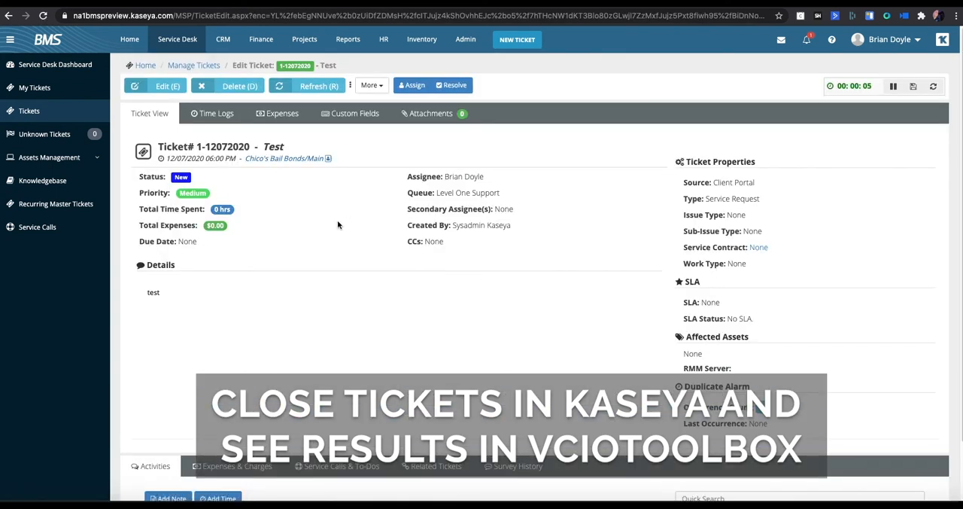
pyautogui.scroll(-1, 224, 295)
pyautogui.scroll(1, 223, 295)
# Step: Edit the "Test" ticket, set its status to Completed, and save it
pyautogui.click(161, 86)
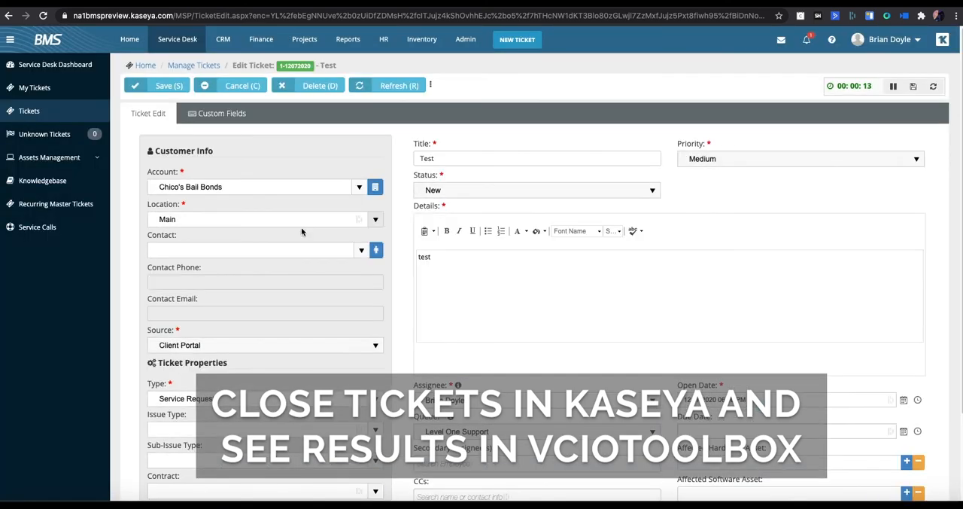
pyautogui.click(559, 193)
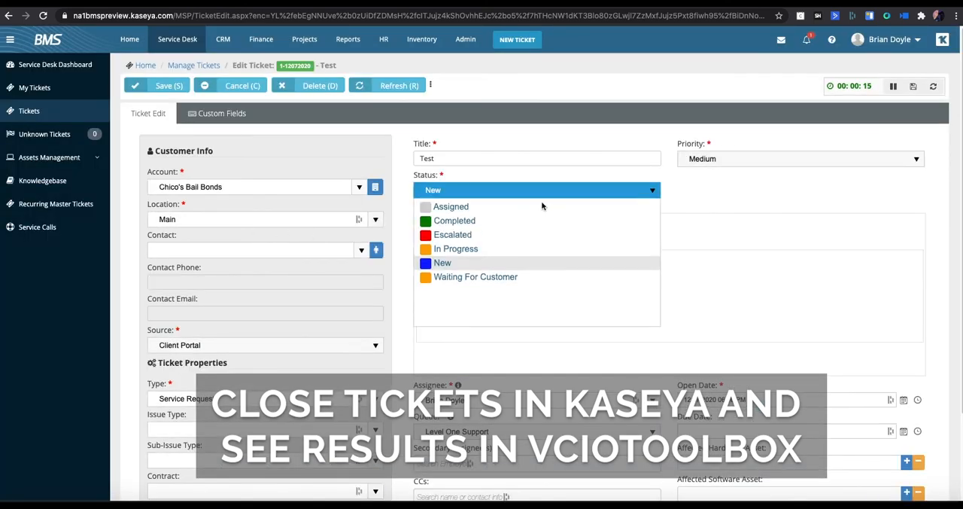
pyautogui.click(456, 228)
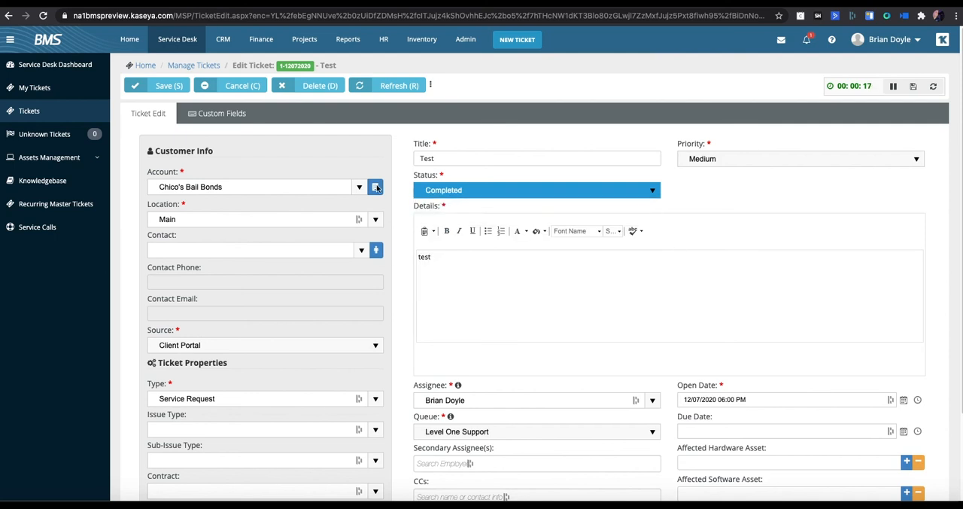
pyautogui.click(172, 86)
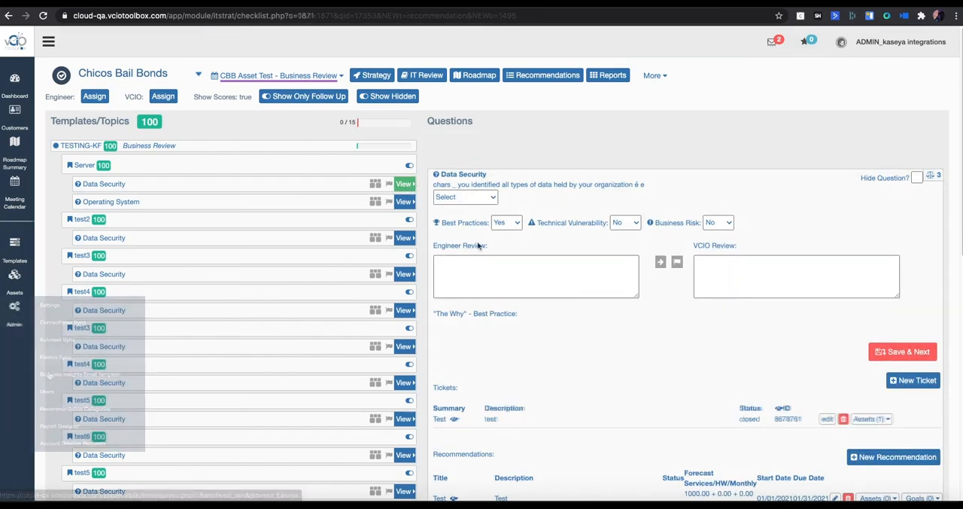
# Step: Switch to vCIOToolbox and check the status of the "Test" ticket under the Data Security question
pyautogui.scroll(-1, 576, 393)
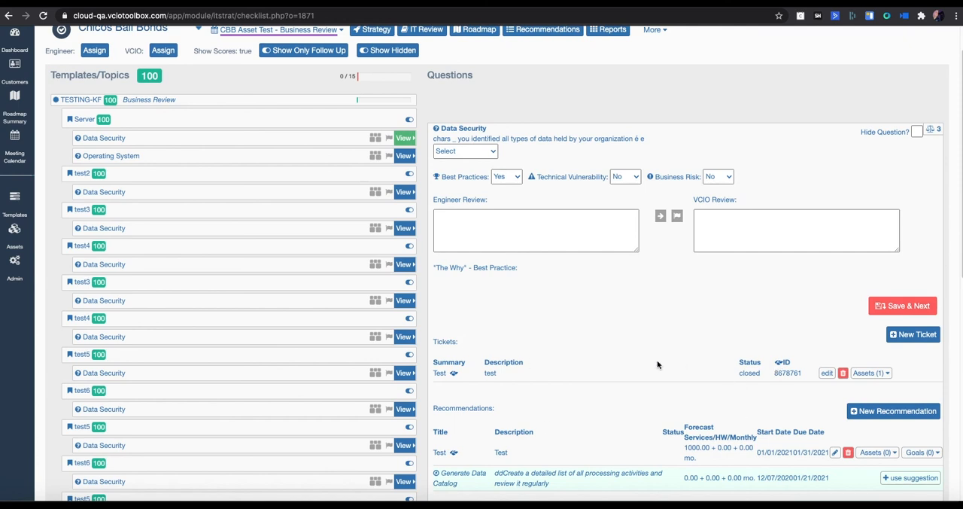
pyautogui.scroll(1, 657, 361)
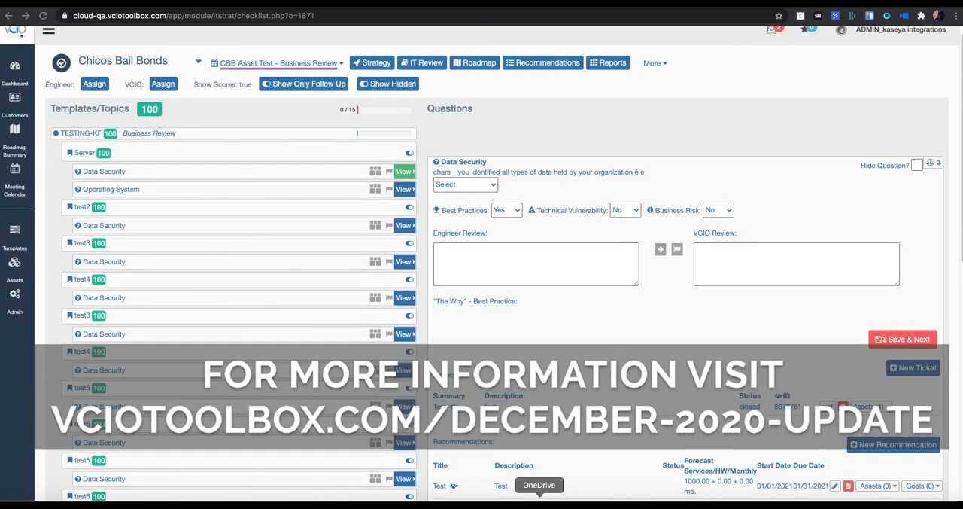